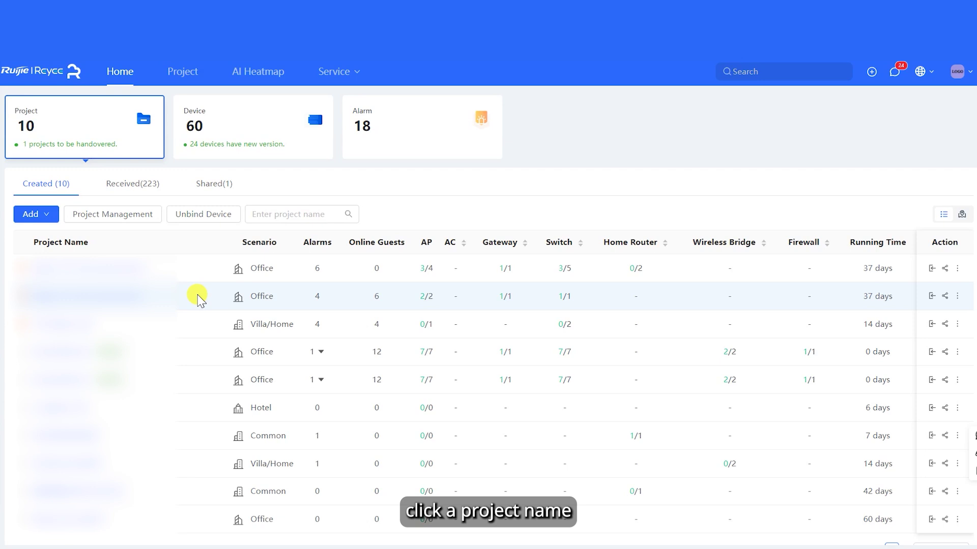
- Open Ruijie_14F_Test_Environment's device list, filter it to APs, and select GTAC_test
{"action": "left_click", "coordinate": [182, 299]}
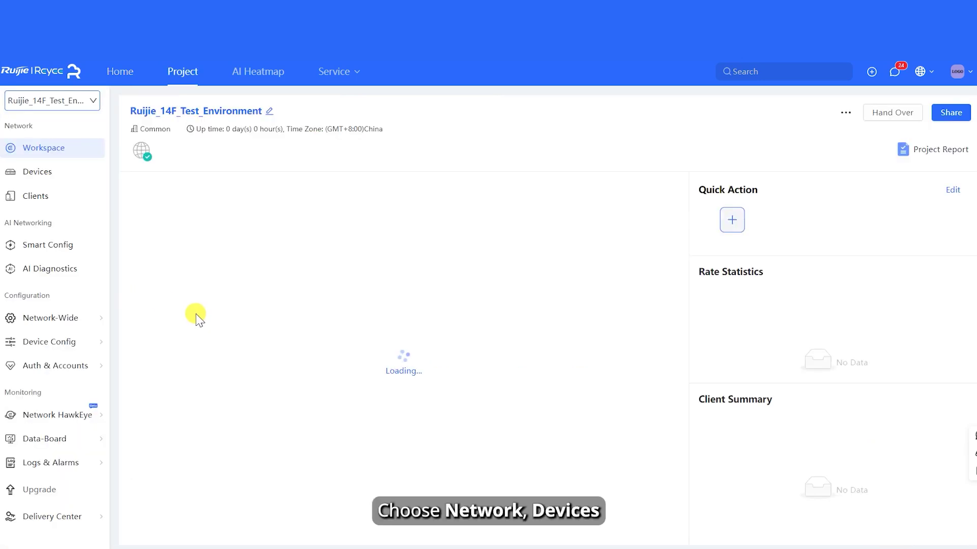
{"action": "left_click", "coordinate": [40, 174]}
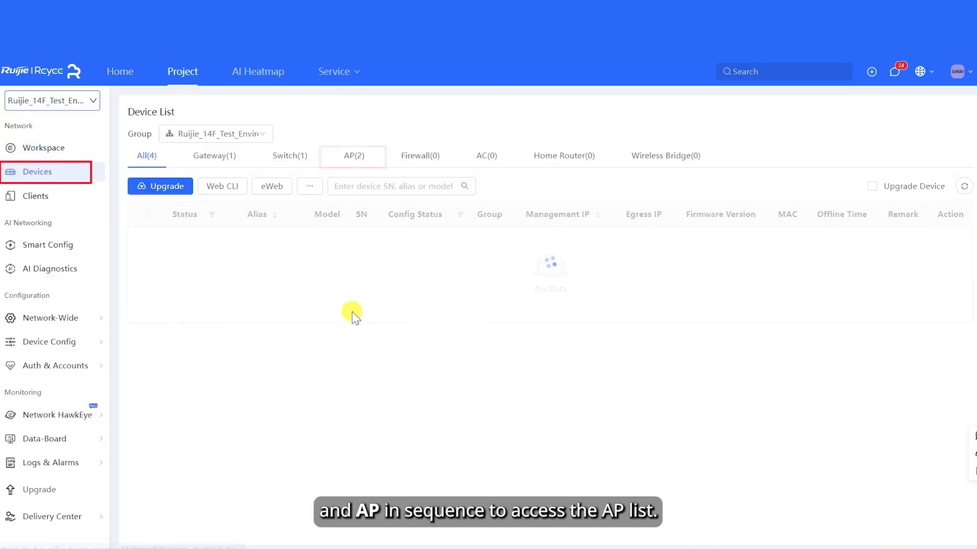
{"action": "left_click", "coordinate": [356, 158]}
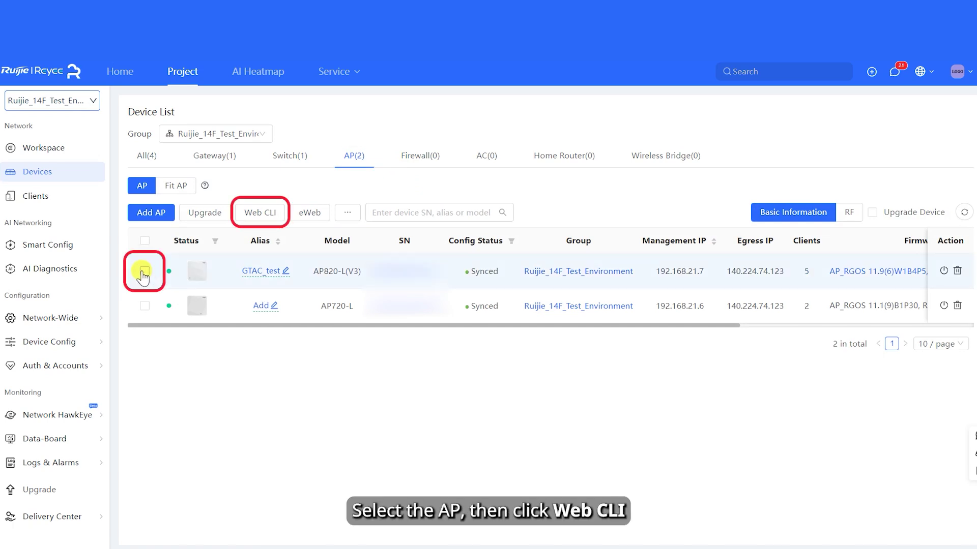
{"action": "left_click", "coordinate": [144, 270]}
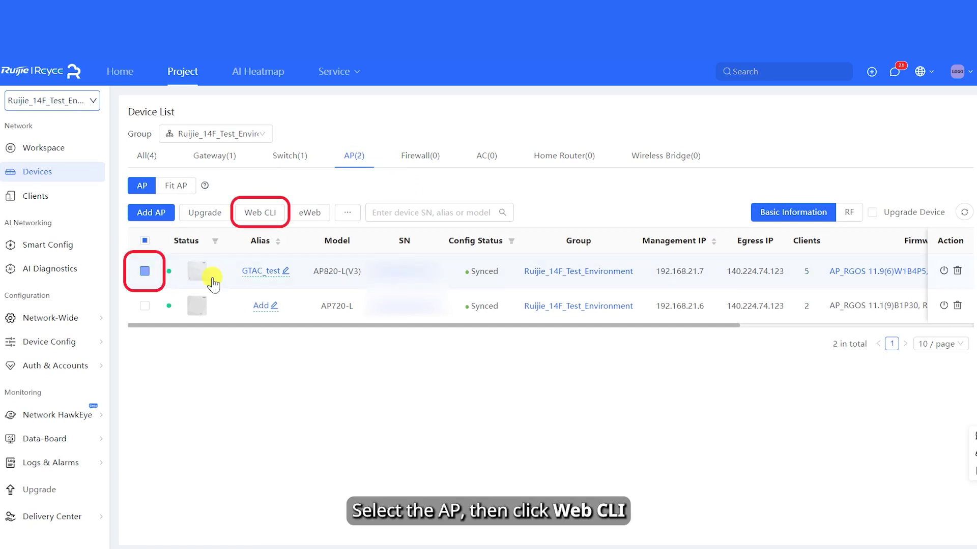
- Open the GTAC_test AP's Web CLI and run the Connectivity interface status check
{"action": "left_click", "coordinate": [253, 215]}
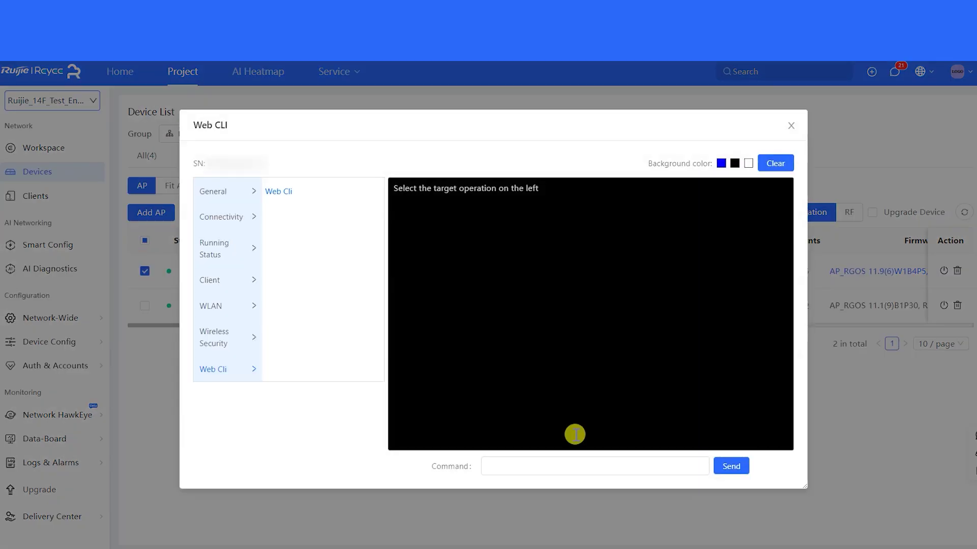
{"action": "left_click", "coordinate": [231, 218]}
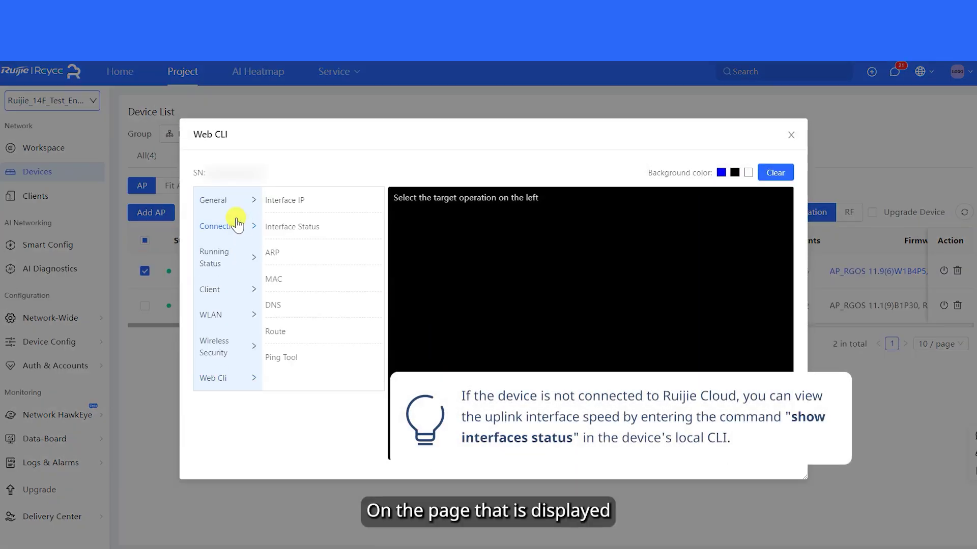
{"action": "left_click", "coordinate": [294, 228]}
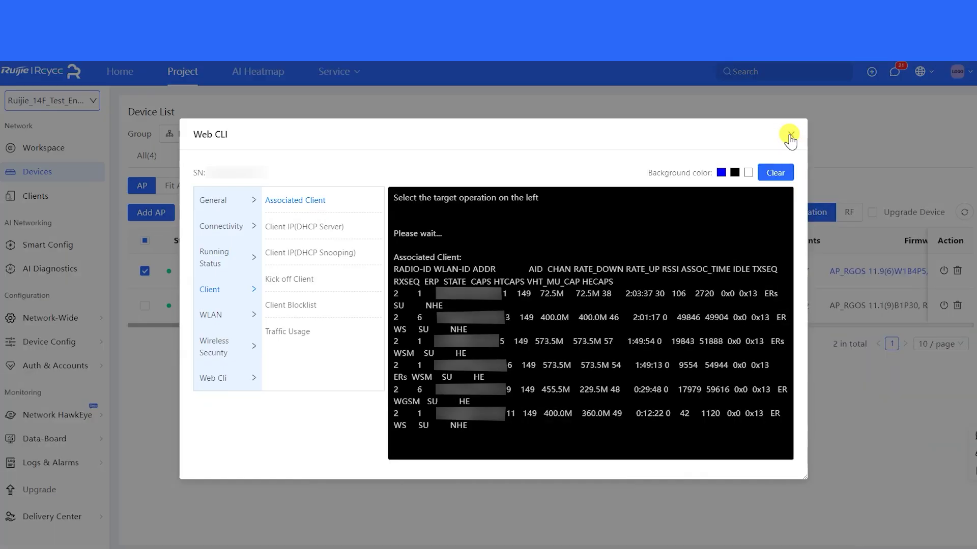
- Close Web CLI and set GTAC_test's 5GHz radio power to High in Radio Planning
{"action": "left_click", "coordinate": [787, 134]}
{"action": "mouse_move", "coordinate": [90, 346]}
{"action": "left_click", "coordinate": [481, 149]}
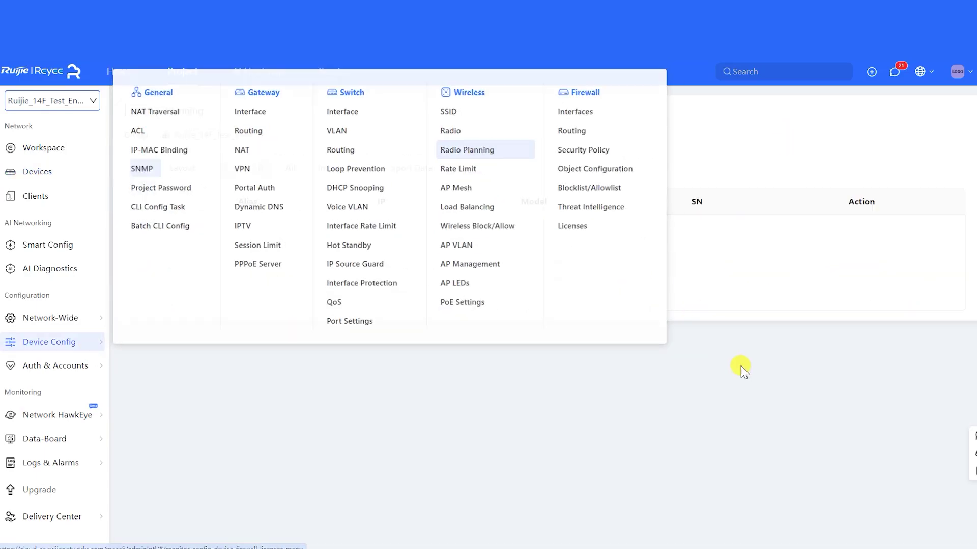
{"action": "left_click", "coordinate": [911, 308]}
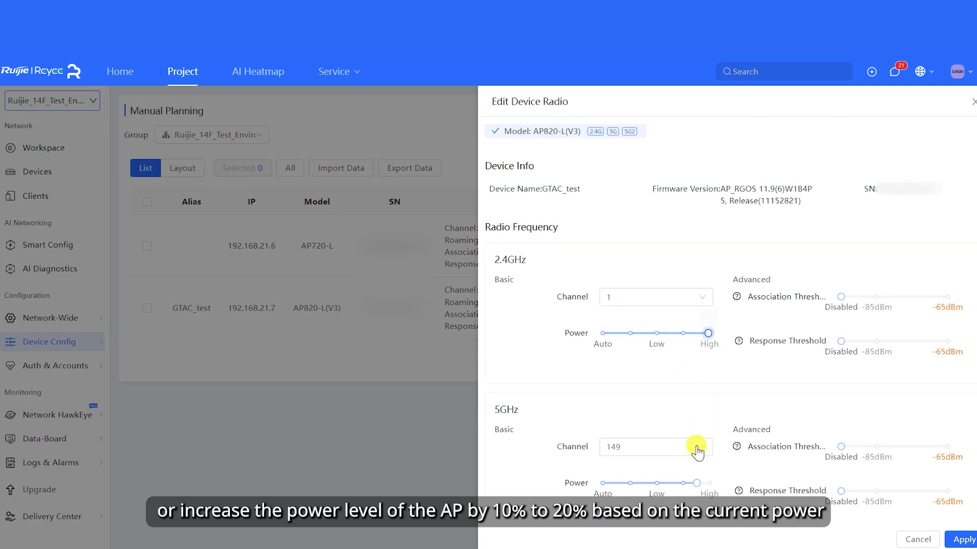
{"action": "left_click", "coordinate": [708, 483]}
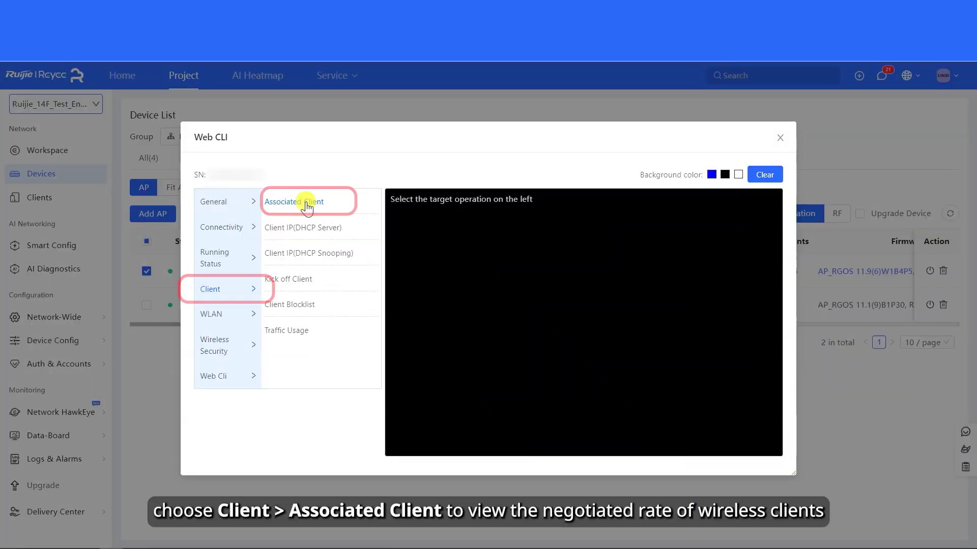
- Run Associated Client twice in Web CLI and scroll the output to compare client rates
{"action": "left_click", "coordinate": [305, 204]}
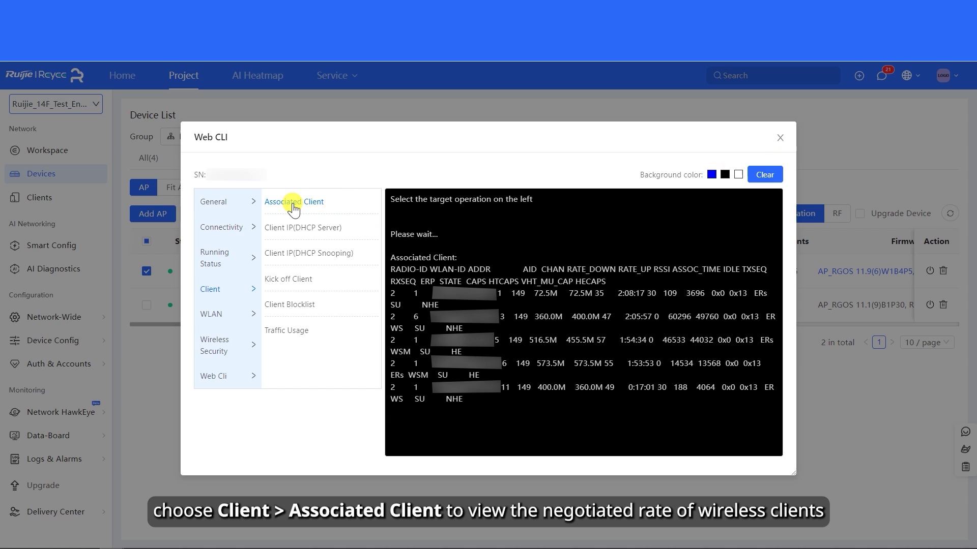
{"action": "left_click", "coordinate": [293, 206]}
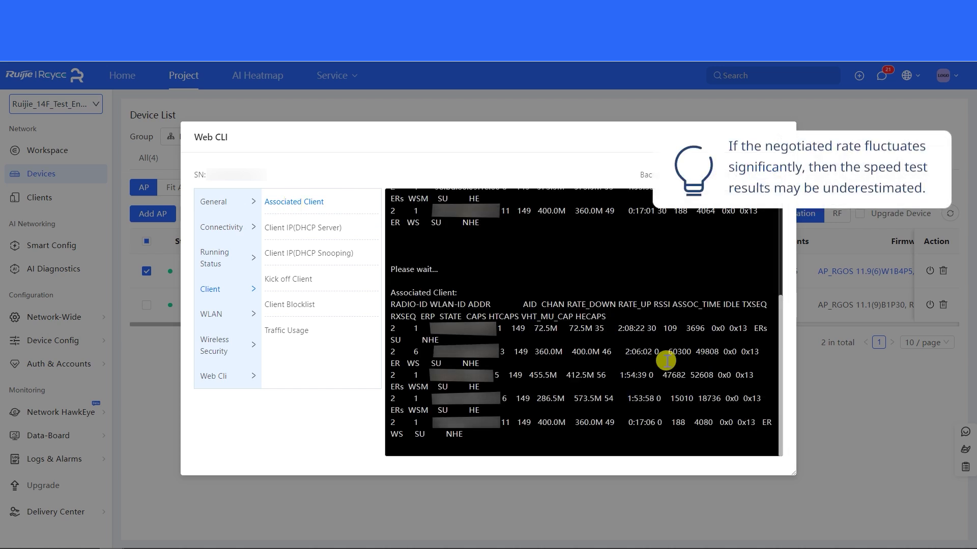
{"action": "scroll", "coordinate": [666, 360], "scroll_direction": "up", "scroll_amount": 2}
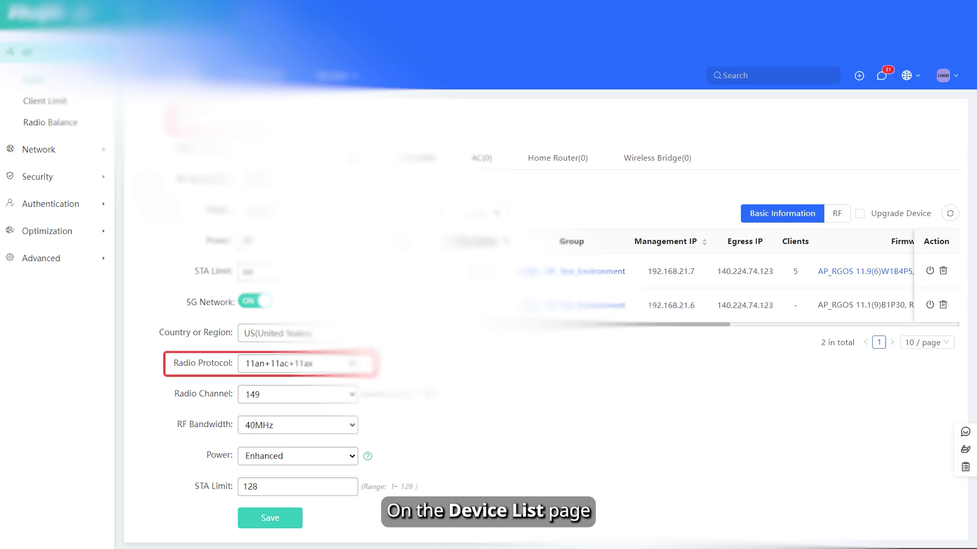
- Create a 3-hour eWeb tunnel to GTAC_test and open it via Open with Domain
{"action": "left_click", "coordinate": [146, 271]}
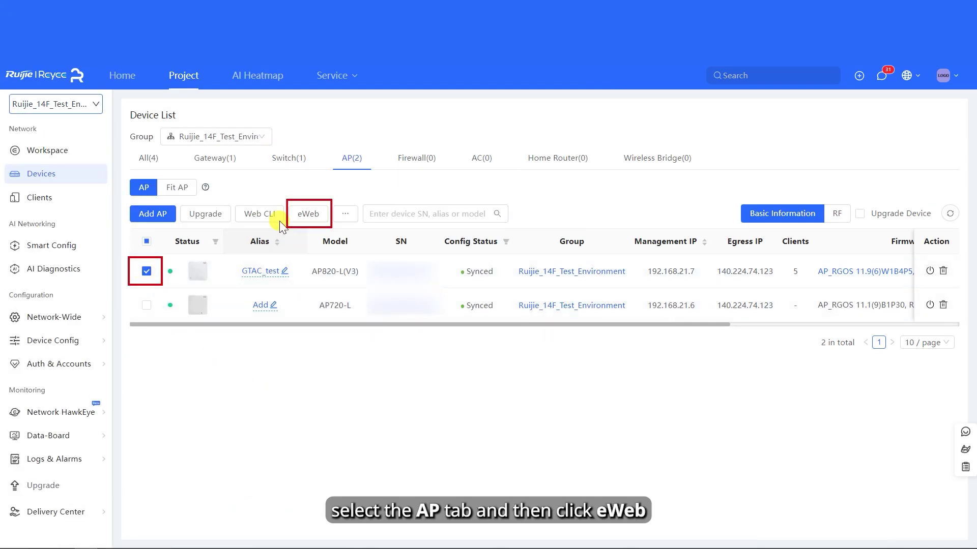
{"action": "left_click", "coordinate": [301, 215]}
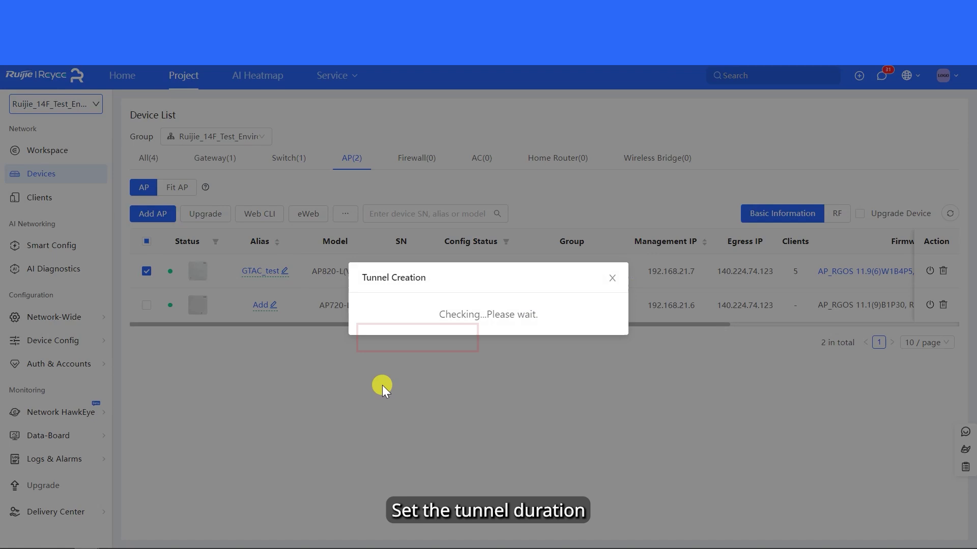
{"action": "left_click", "coordinate": [415, 338]}
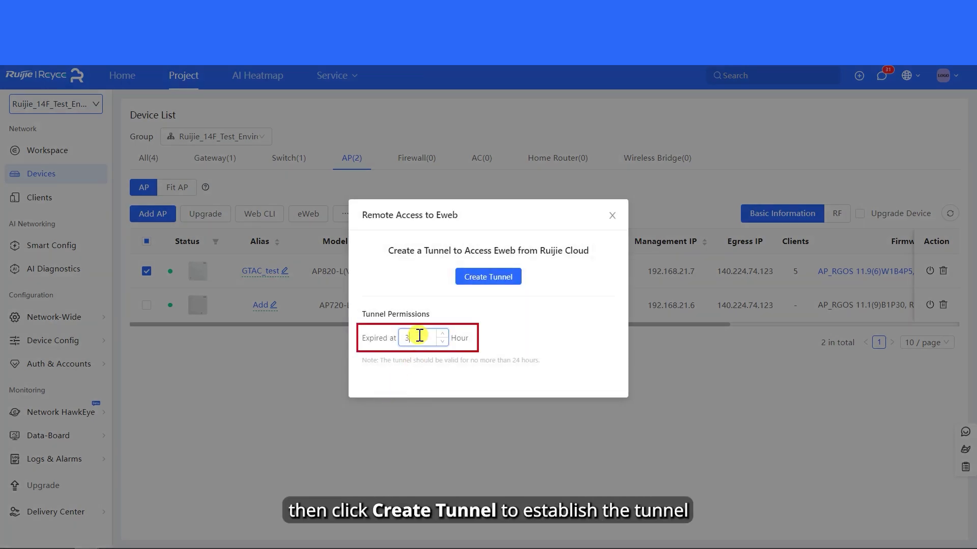
{"action": "left_click", "coordinate": [487, 279]}
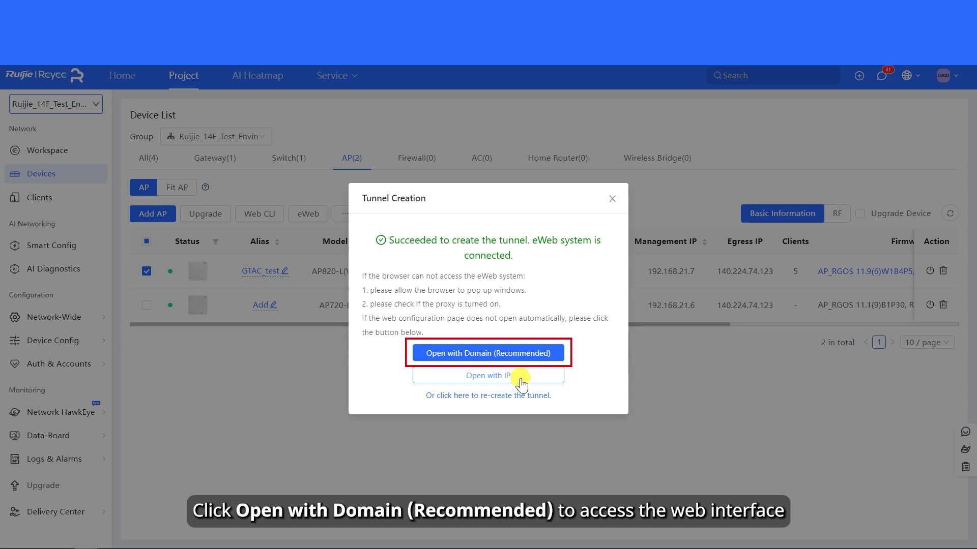
{"action": "left_click", "coordinate": [517, 356]}
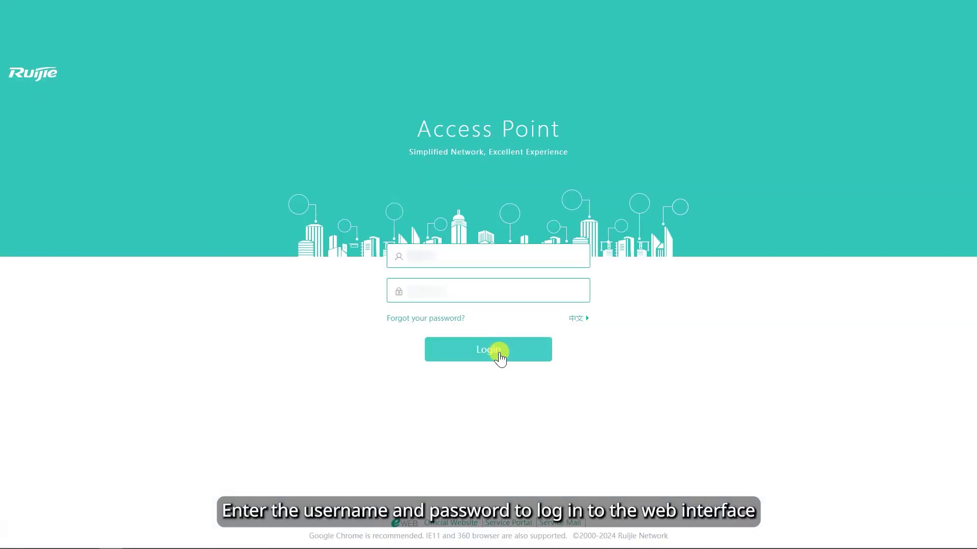
- Log in to the AP's eWeb and go to the Config > AP settings
{"action": "left_click", "coordinate": [499, 352]}
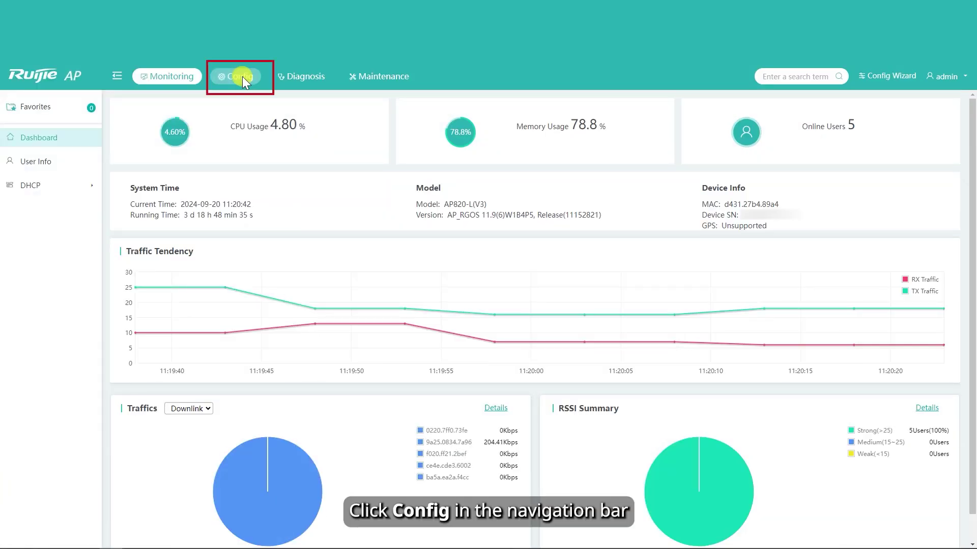
{"action": "left_click", "coordinate": [242, 77]}
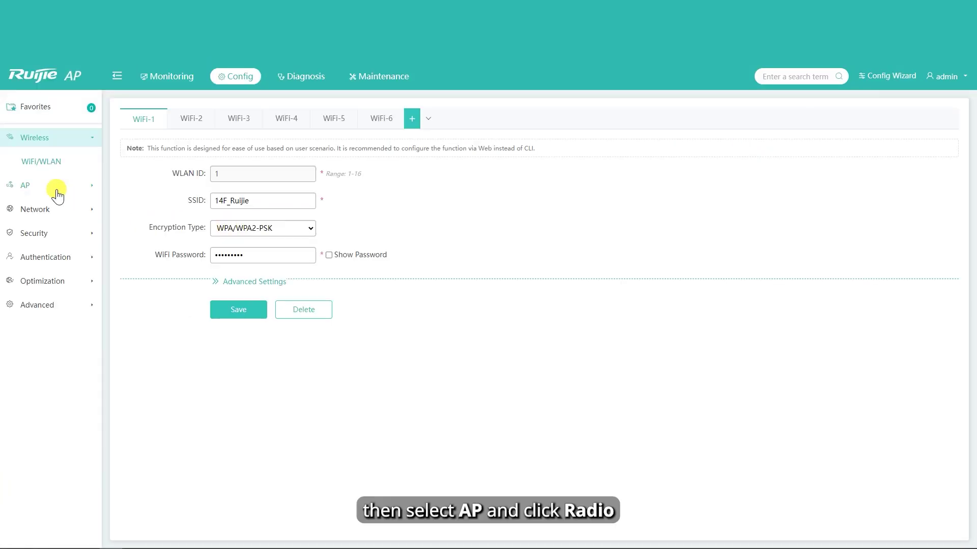
{"action": "left_click", "coordinate": [57, 188]}
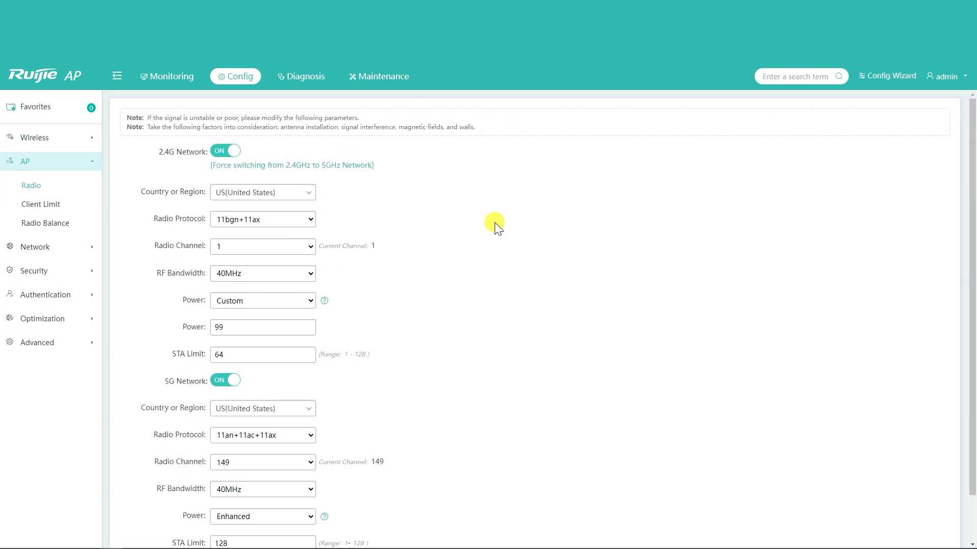
- Set the radio protocols to 11bgn+11ax for 2.4G and 11an+11ac+11ax for 5G
{"action": "left_click", "coordinate": [291, 221]}
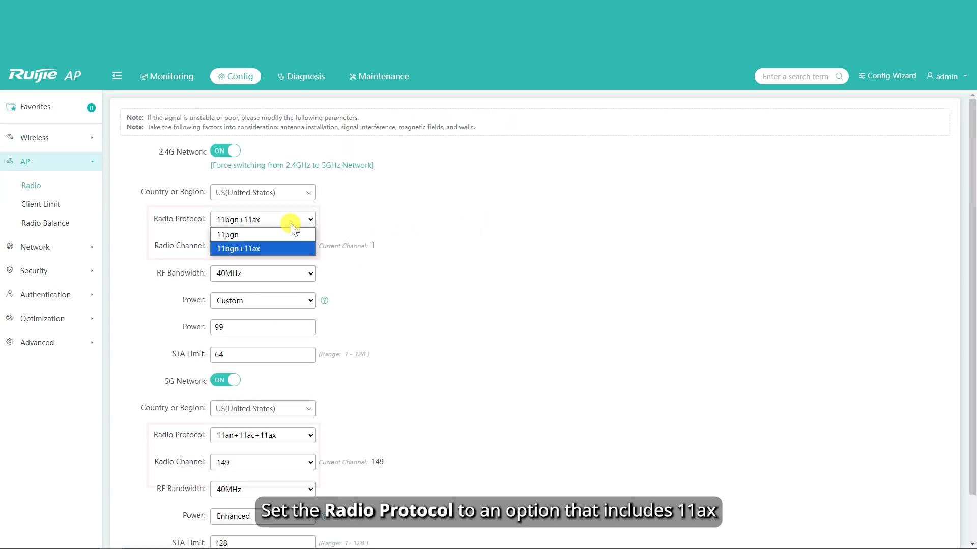
{"action": "left_click", "coordinate": [259, 249]}
{"action": "left_click", "coordinate": [300, 437]}
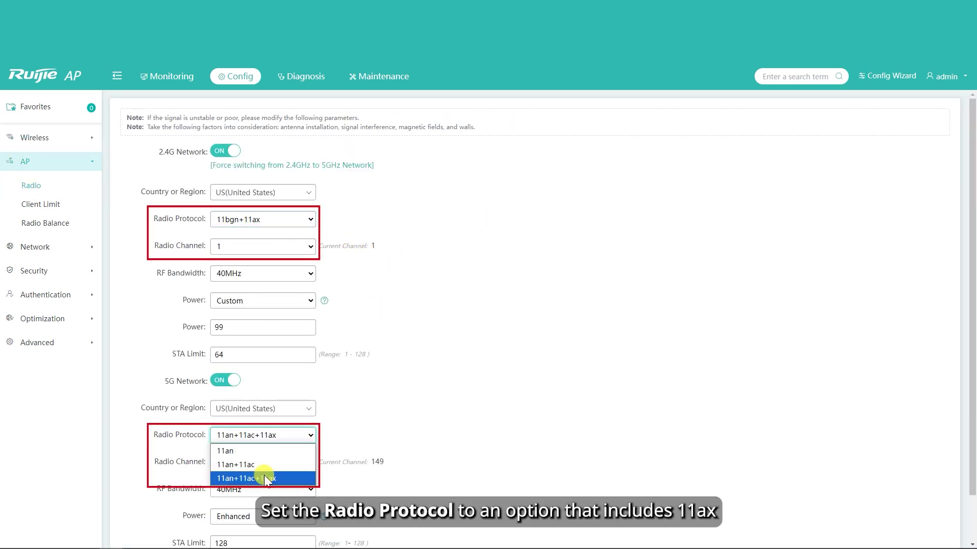
{"action": "left_click", "coordinate": [303, 474]}
{"action": "scroll", "coordinate": [464, 392], "scroll_direction": "down", "scroll_amount": 2}
{"action": "left_click", "coordinate": [254, 520]}
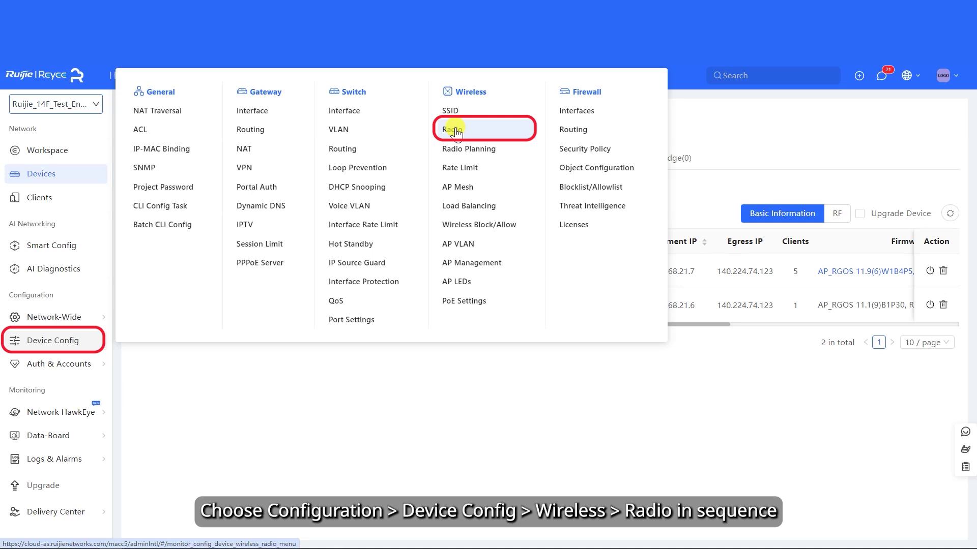
- Set both 2.4GHz and 5GHz channel widths to 40, save, then list associated clients
{"action": "left_click", "coordinate": [476, 131]}
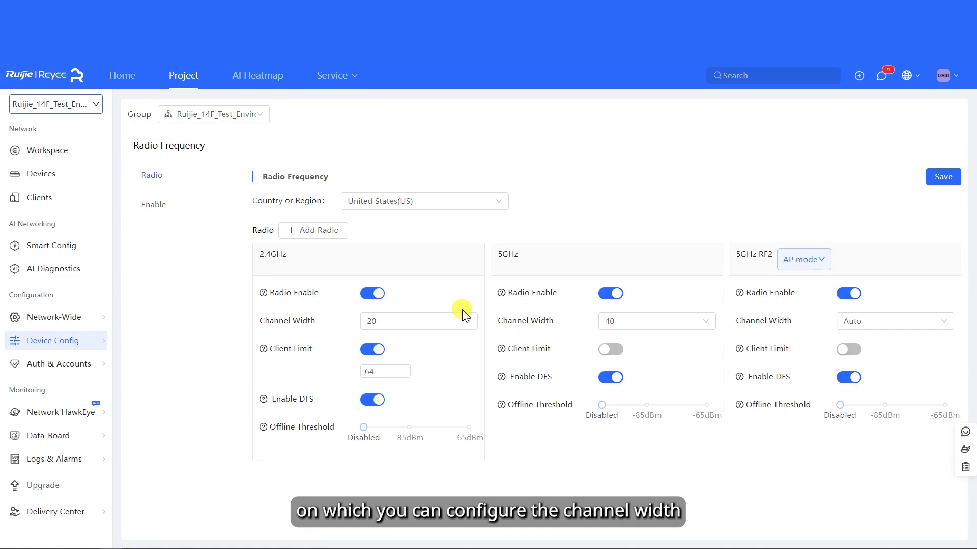
{"action": "left_click", "coordinate": [464, 320]}
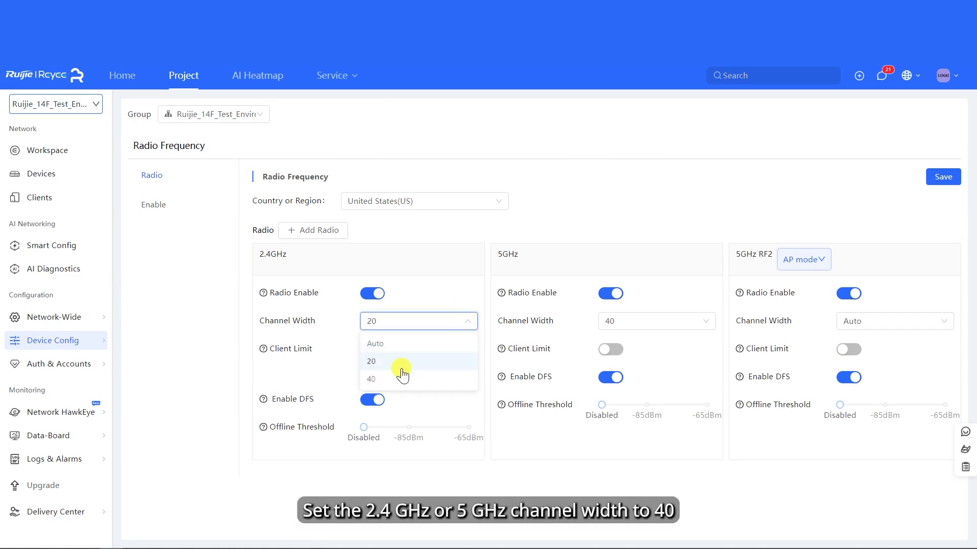
{"action": "left_click", "coordinate": [383, 378]}
{"action": "left_click", "coordinate": [702, 323]}
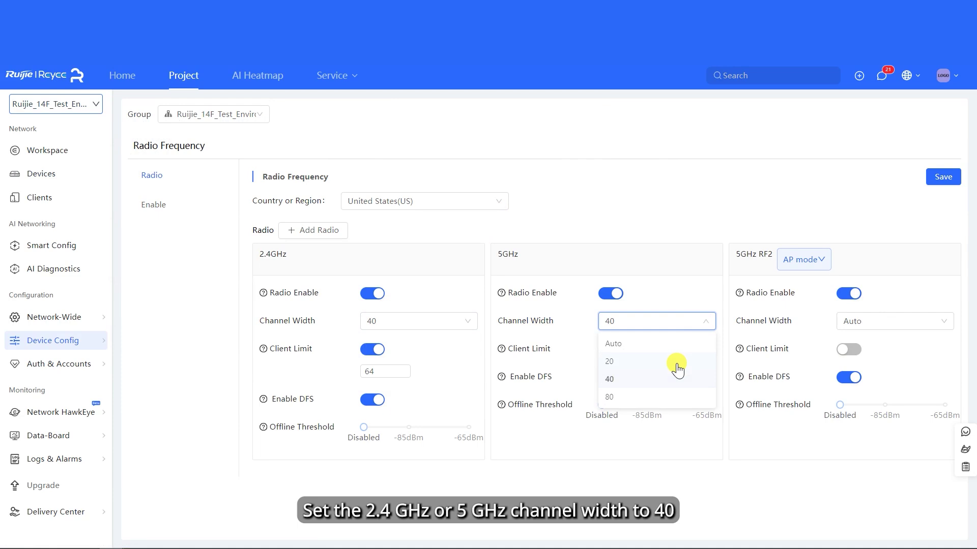
{"action": "left_click", "coordinate": [700, 291]}
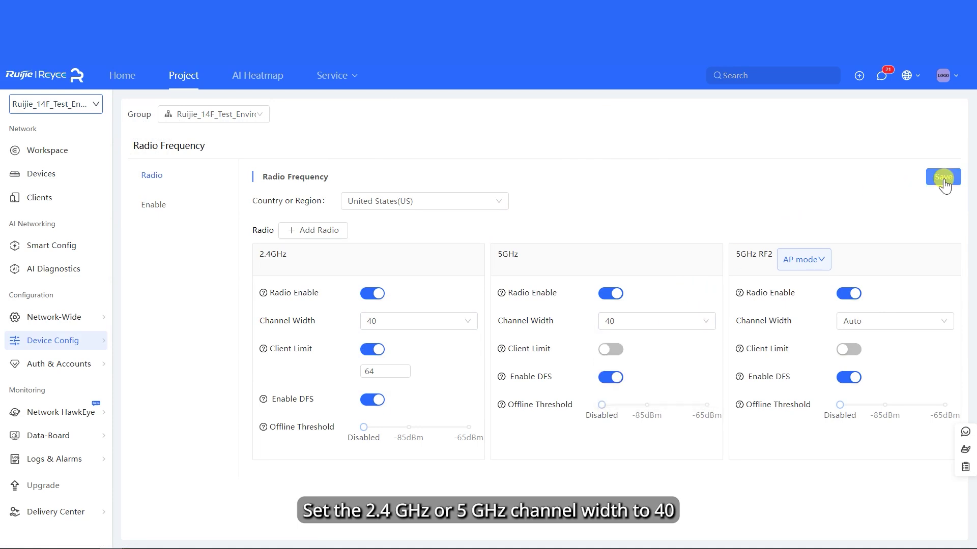
{"action": "left_click", "coordinate": [944, 178]}
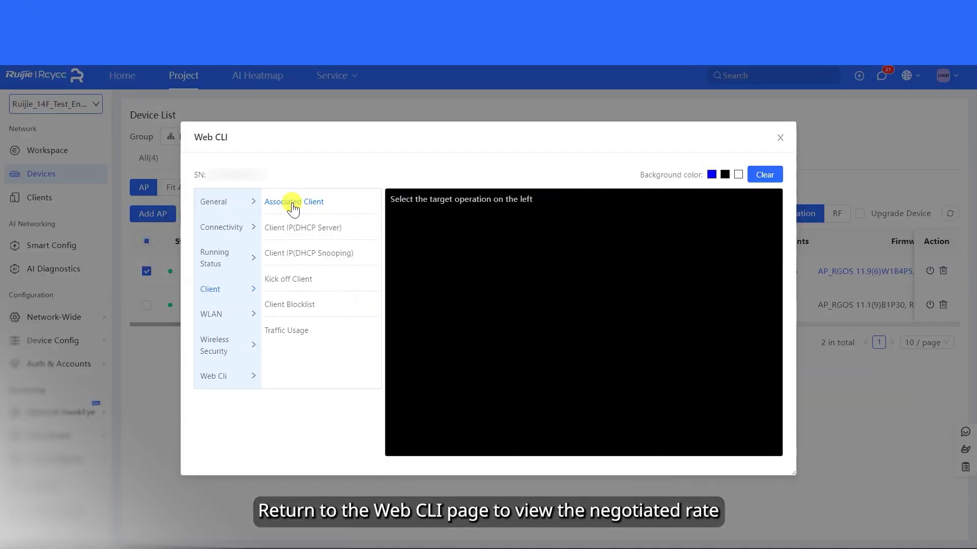
{"action": "left_click", "coordinate": [291, 203]}
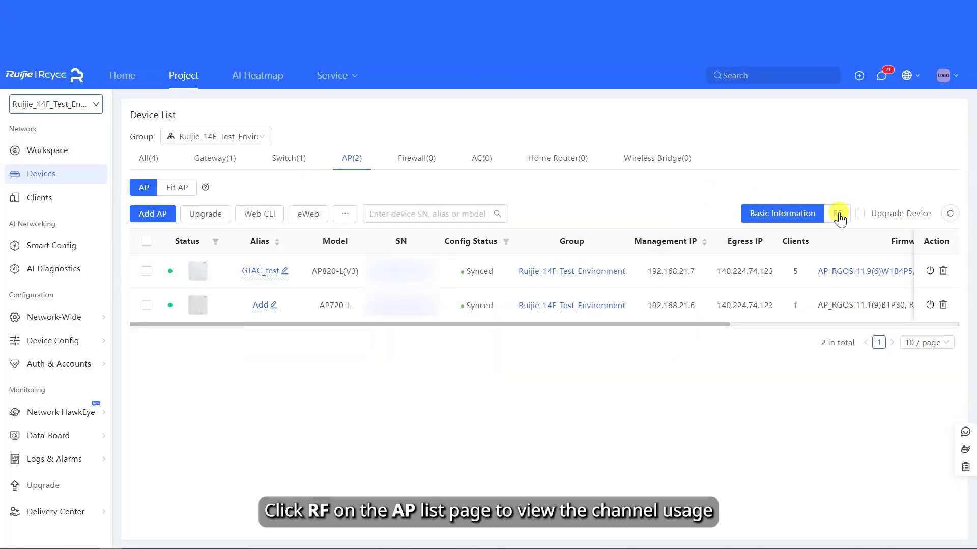
- Switch the AP list to the RF view showing channel, power and channel usage
{"action": "left_click", "coordinate": [837, 214]}
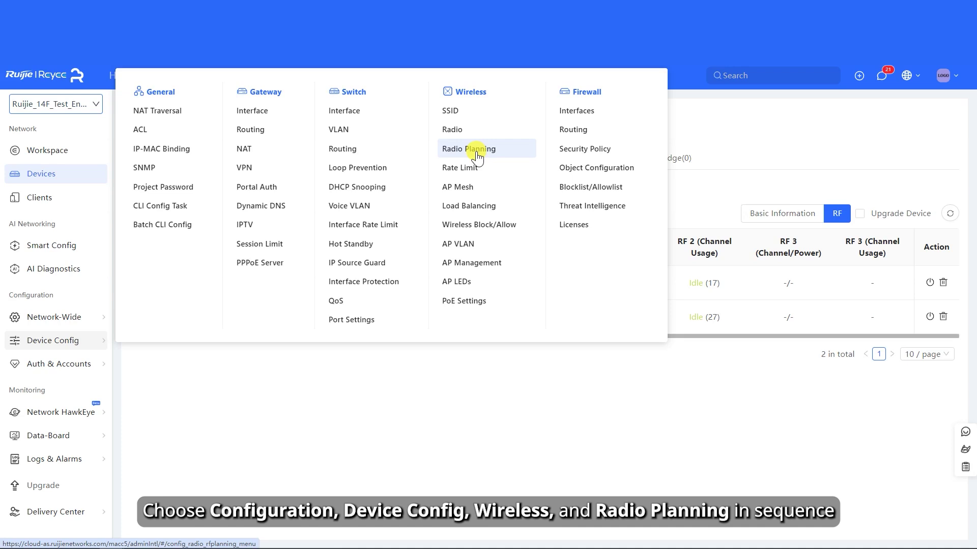
- In Radio Planning, set GTAC_test to channel 1 for 2.4GHz and 149 for 5GHz
{"action": "left_click", "coordinate": [477, 152]}
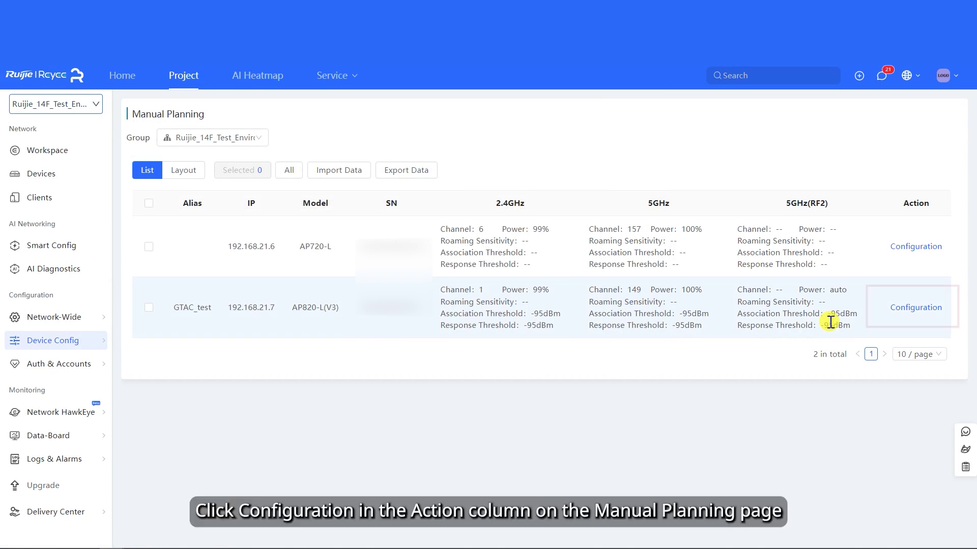
{"action": "left_click", "coordinate": [914, 311]}
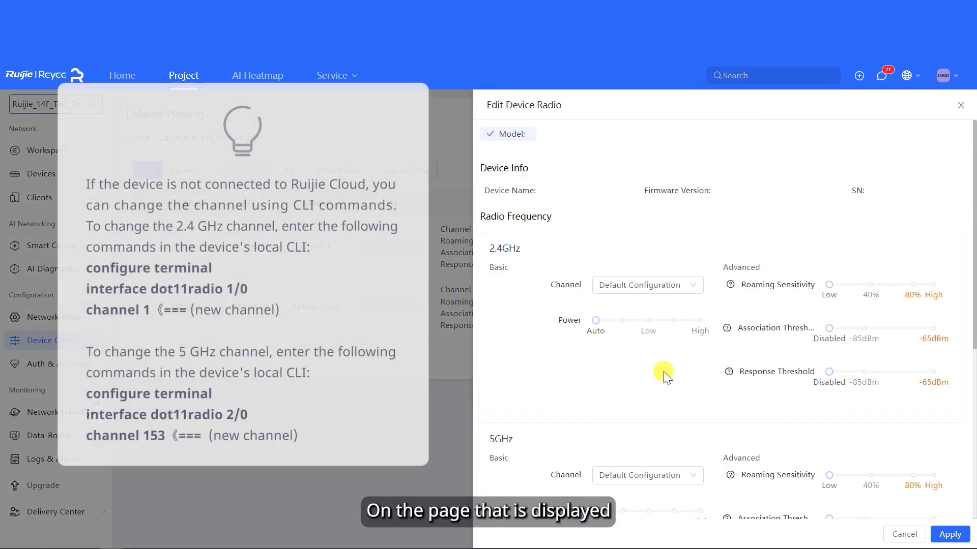
{"action": "left_click", "coordinate": [694, 299]}
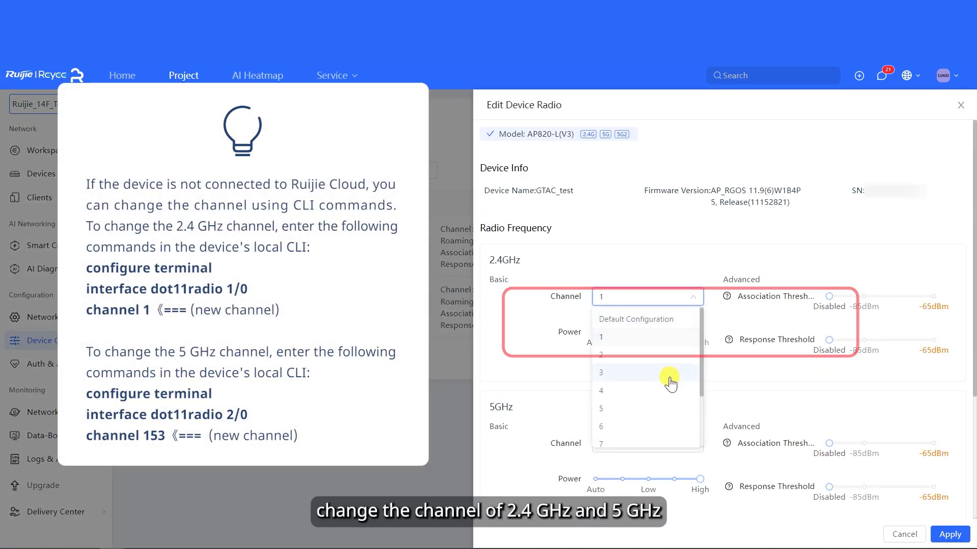
{"action": "left_click", "coordinate": [621, 428]}
{"action": "left_click", "coordinate": [651, 446]}
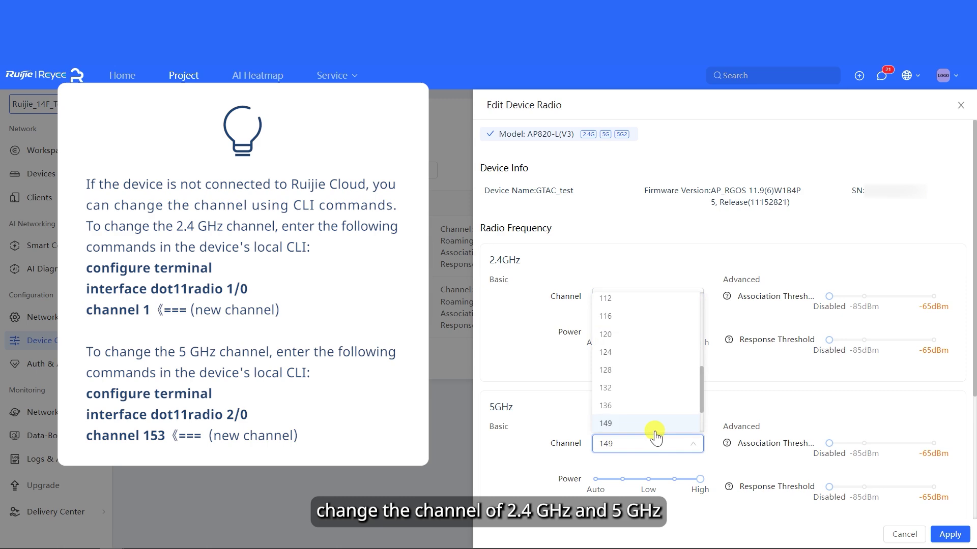
{"action": "left_click", "coordinate": [621, 386]}
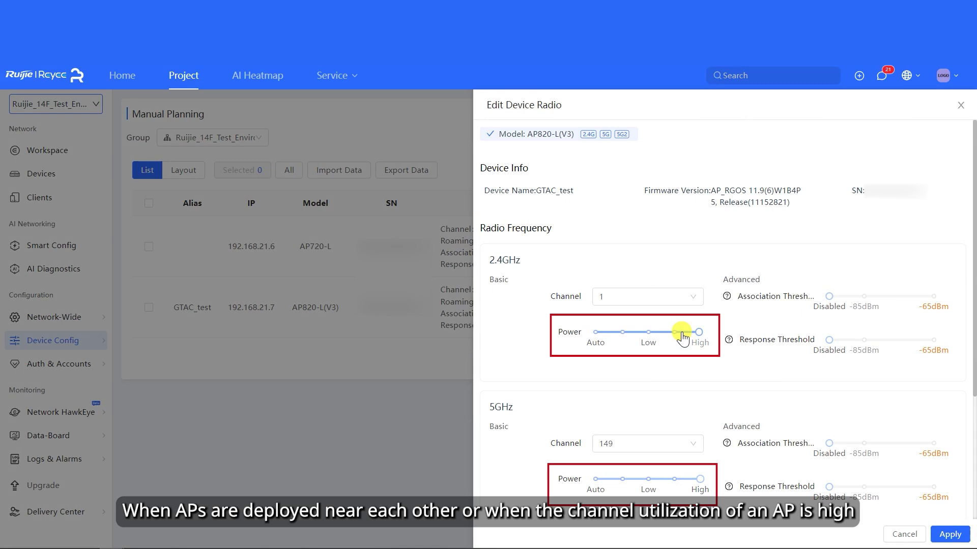
- Lower GTAC_test's 2.4GHz and 5GHz transmit power one step and apply
{"action": "left_click", "coordinate": [681, 333]}
{"action": "left_click", "coordinate": [679, 481]}
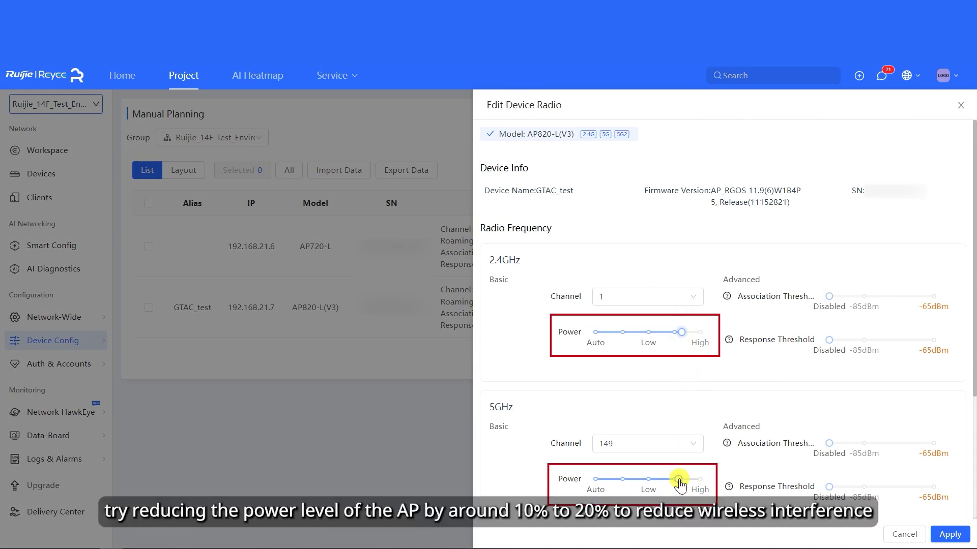
{"action": "mouse_move", "coordinate": [679, 481]}
{"action": "left_click", "coordinate": [950, 535]}
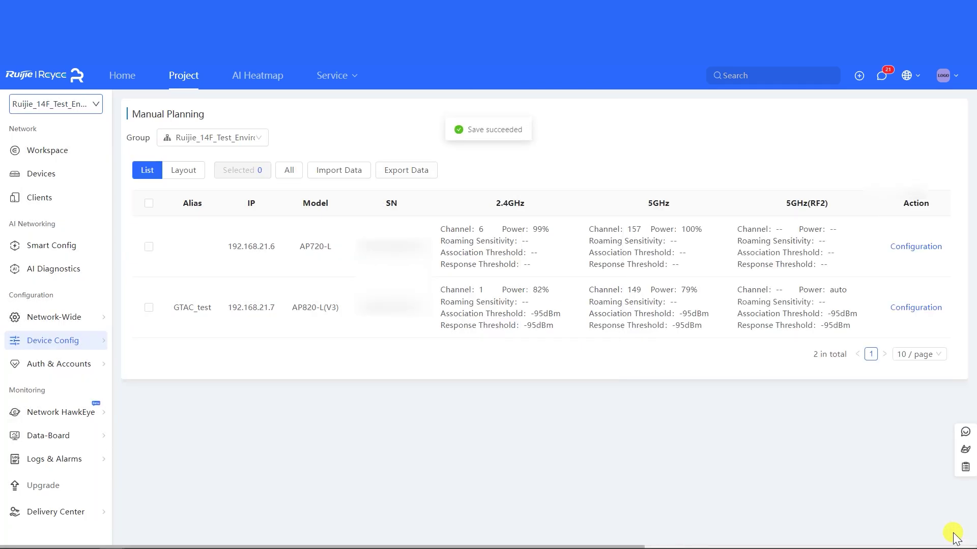
- Raise both radios' power back to High and apply
{"action": "left_click", "coordinate": [921, 307]}
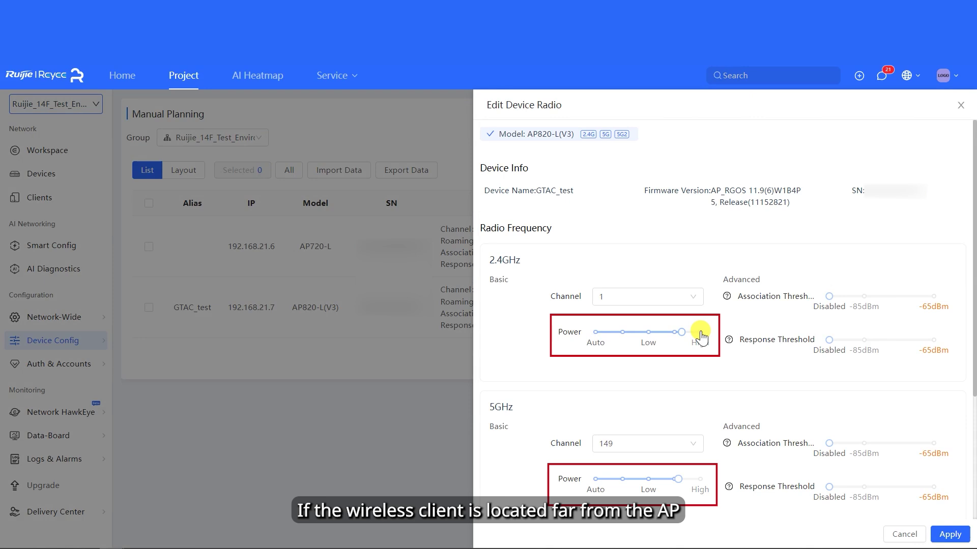
{"action": "left_click", "coordinate": [699, 332]}
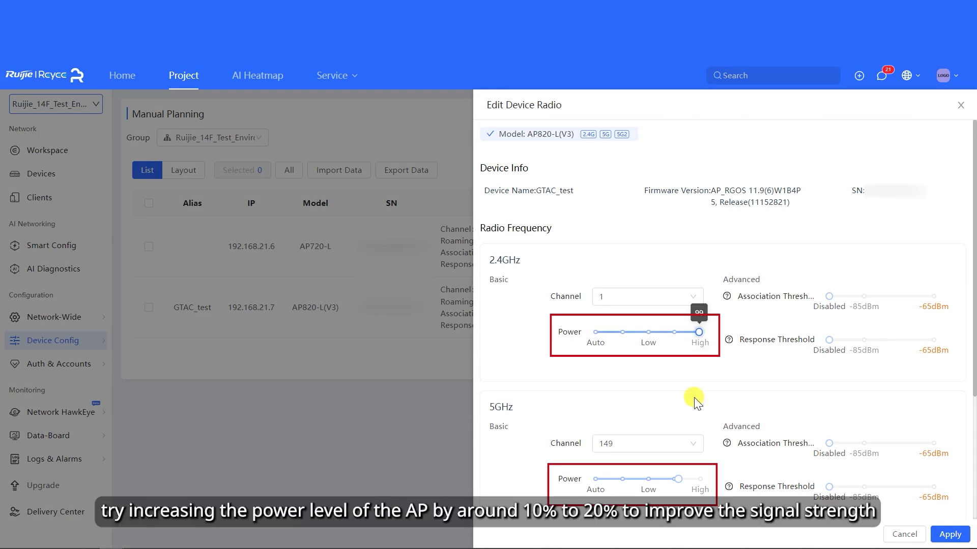
{"action": "left_click", "coordinate": [699, 481]}
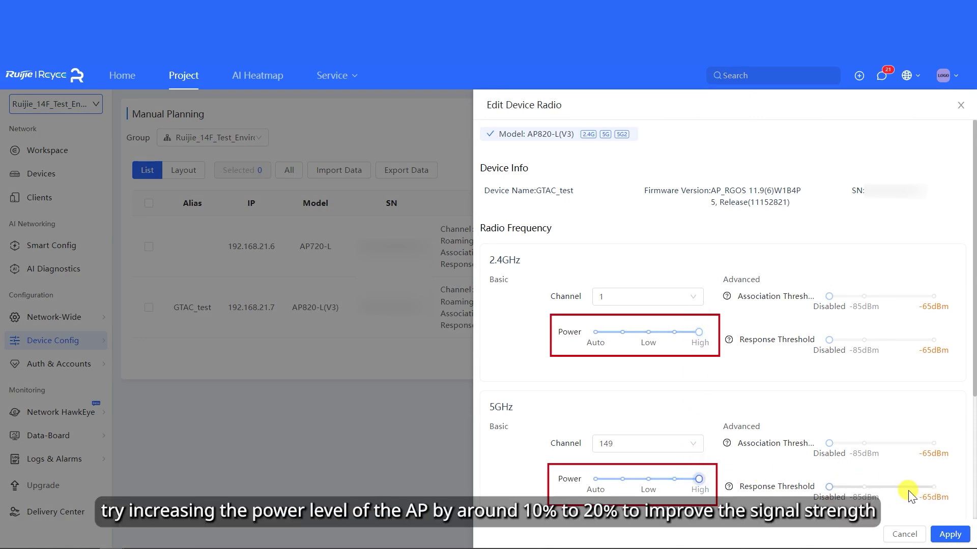
{"action": "left_click", "coordinate": [941, 534]}
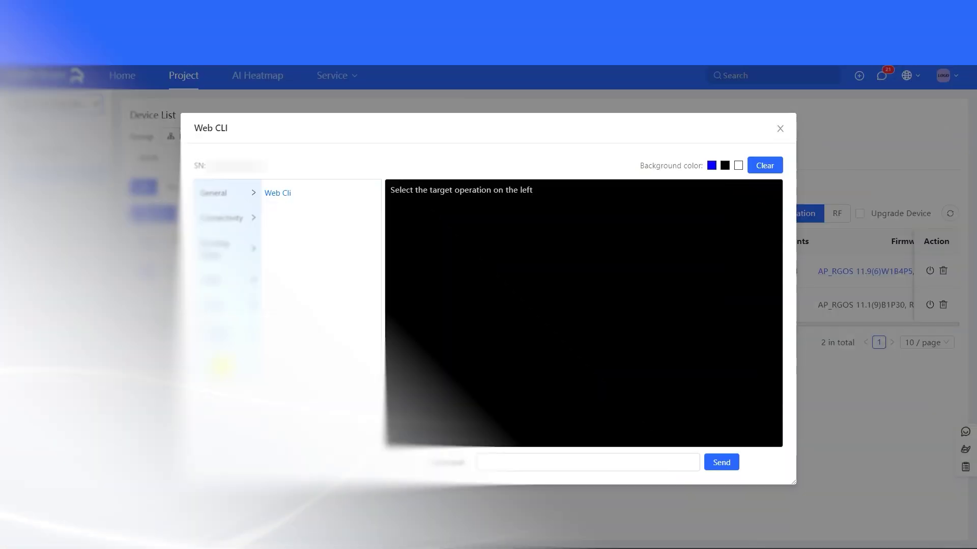
- Send 'show version' and 'show run' in the Web CLI to show software AP_RGOS 11.9(6)W1B4P5 and the configuration
{"action": "left_click", "coordinate": [497, 462]}
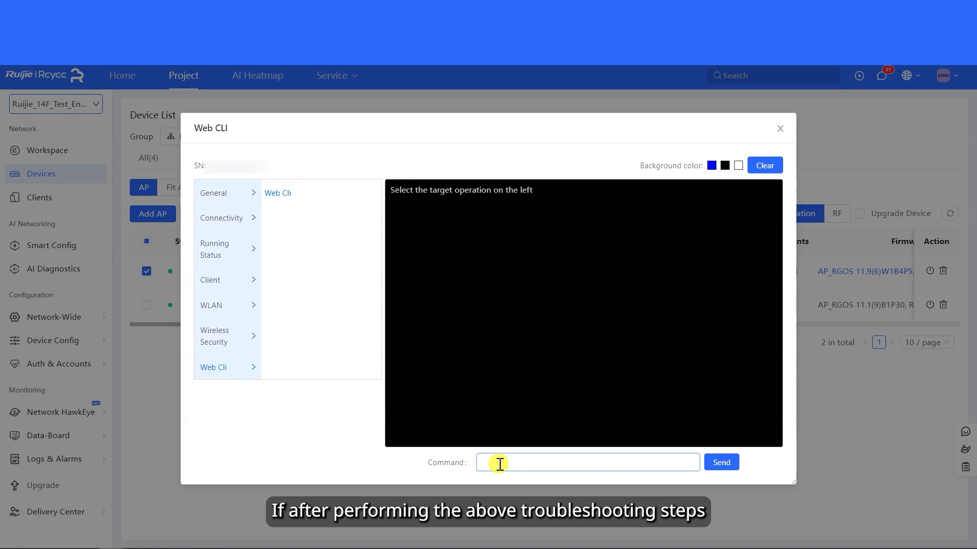
{"action": "type", "text": "show version"}
{"action": "left_click", "coordinate": [722, 463]}
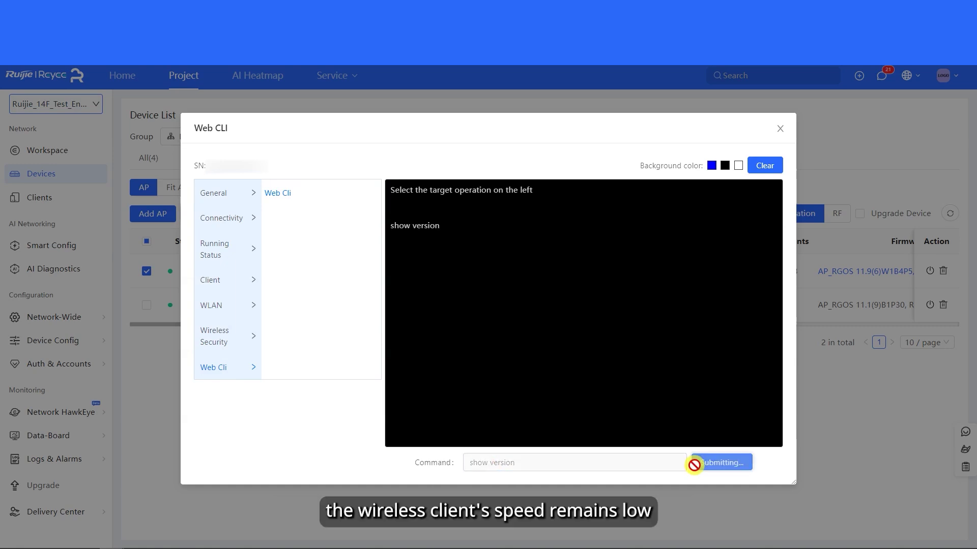
{"action": "left_click", "coordinate": [503, 463]}
{"action": "type", "text": "show run"}
{"action": "key", "text": "Return"}
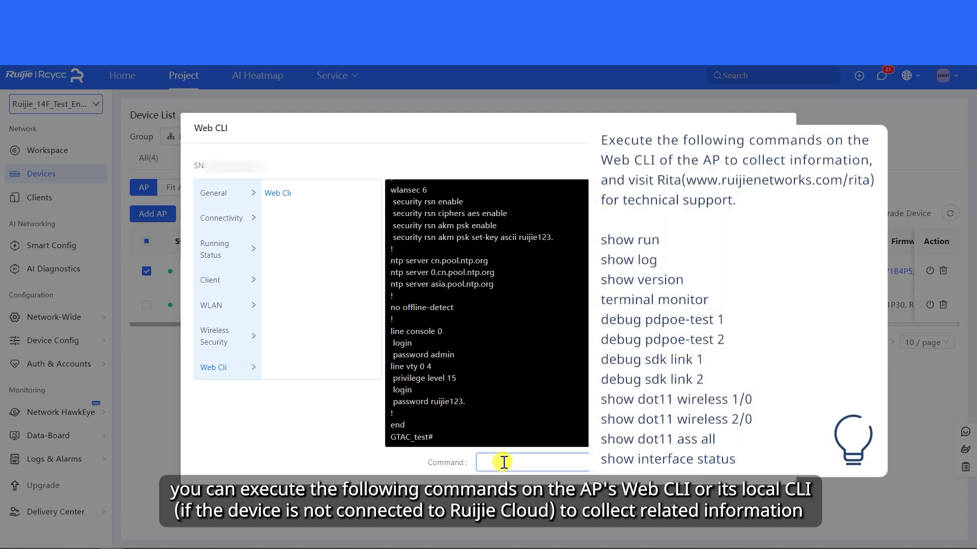
{"action": "left_click", "coordinate": [515, 462]}
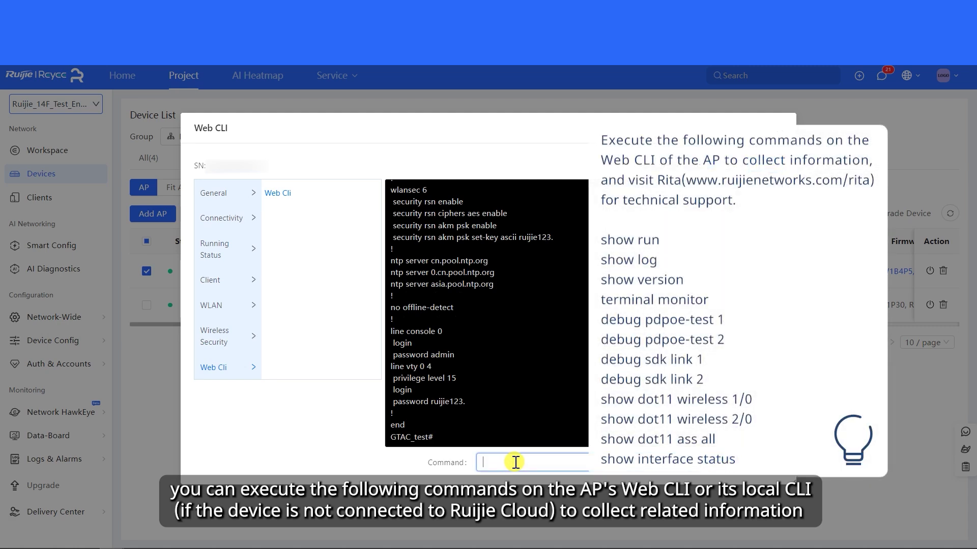